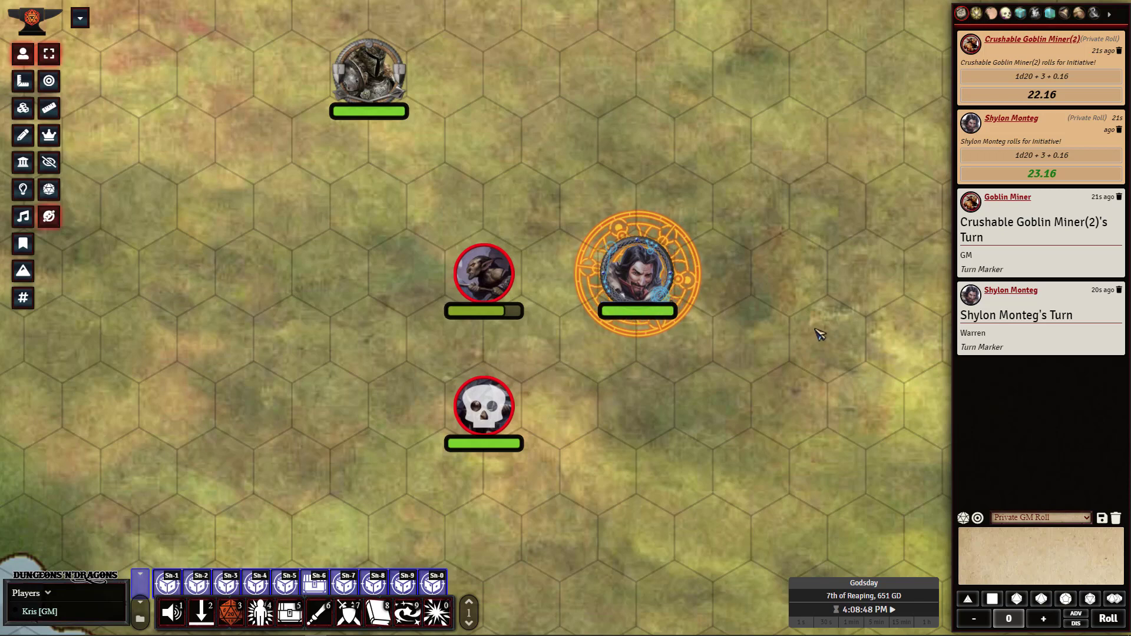
# Open the wizard's character sheet and scroll the spellbook to sonum terrae (sand blast)
pyautogui.doubleClick(666, 291)
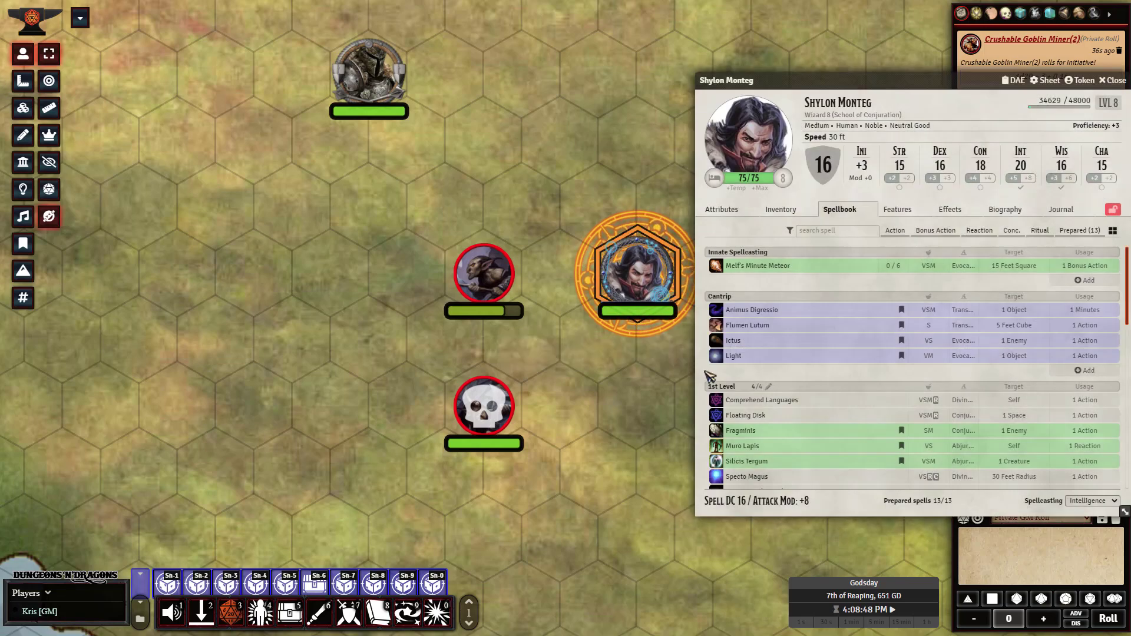
pyautogui.scroll(-2, 728, 361)
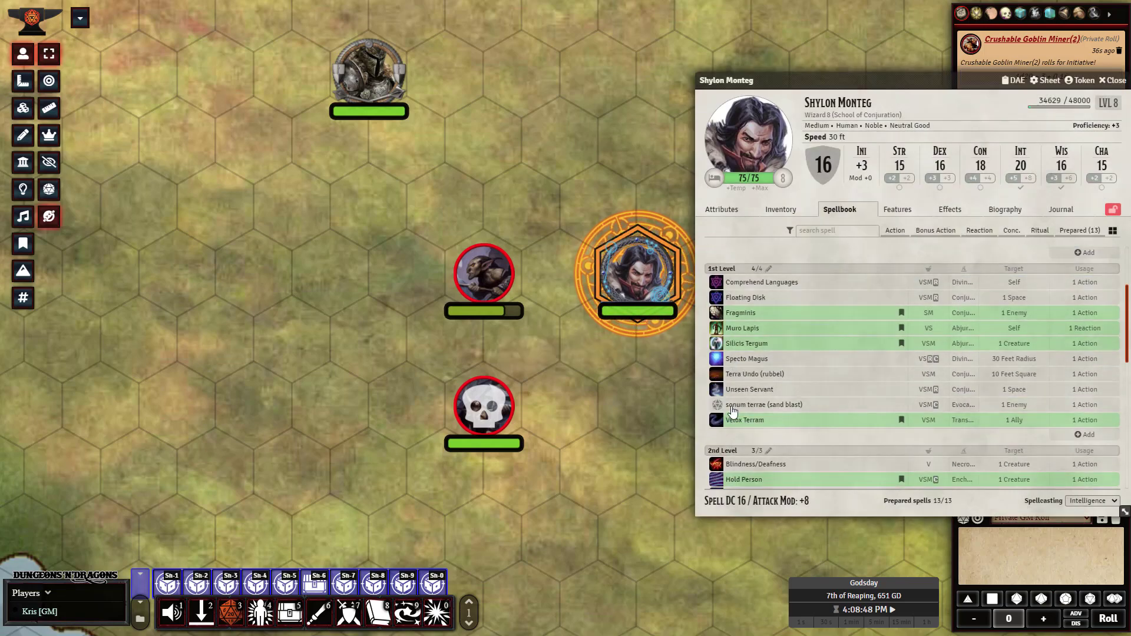
pyautogui.moveTo(732, 411)
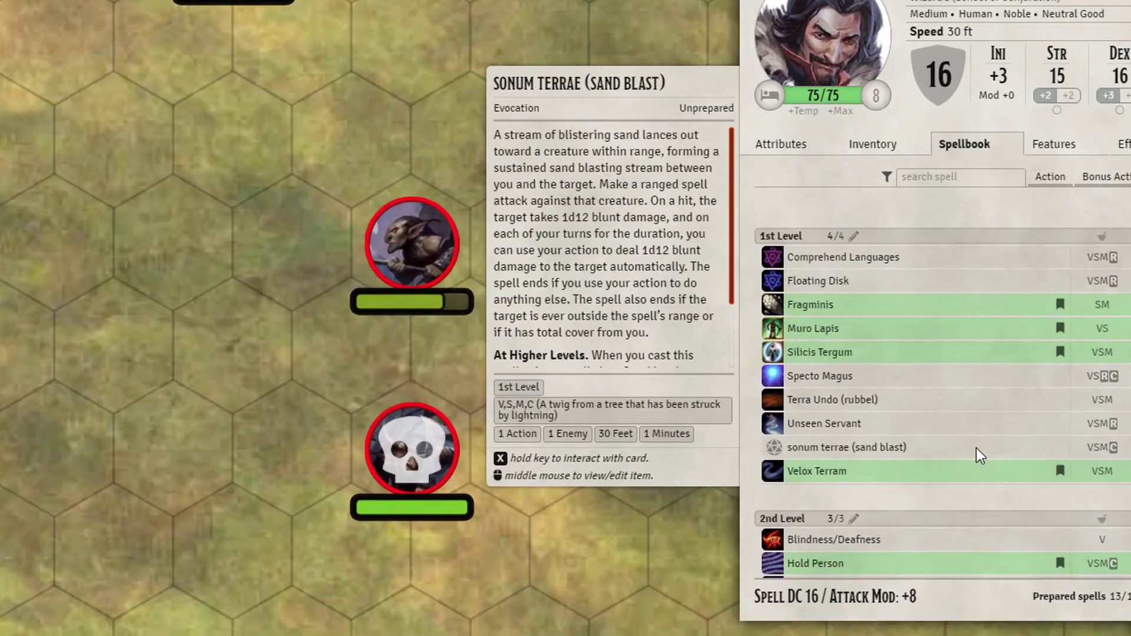
pyautogui.click(847, 405)
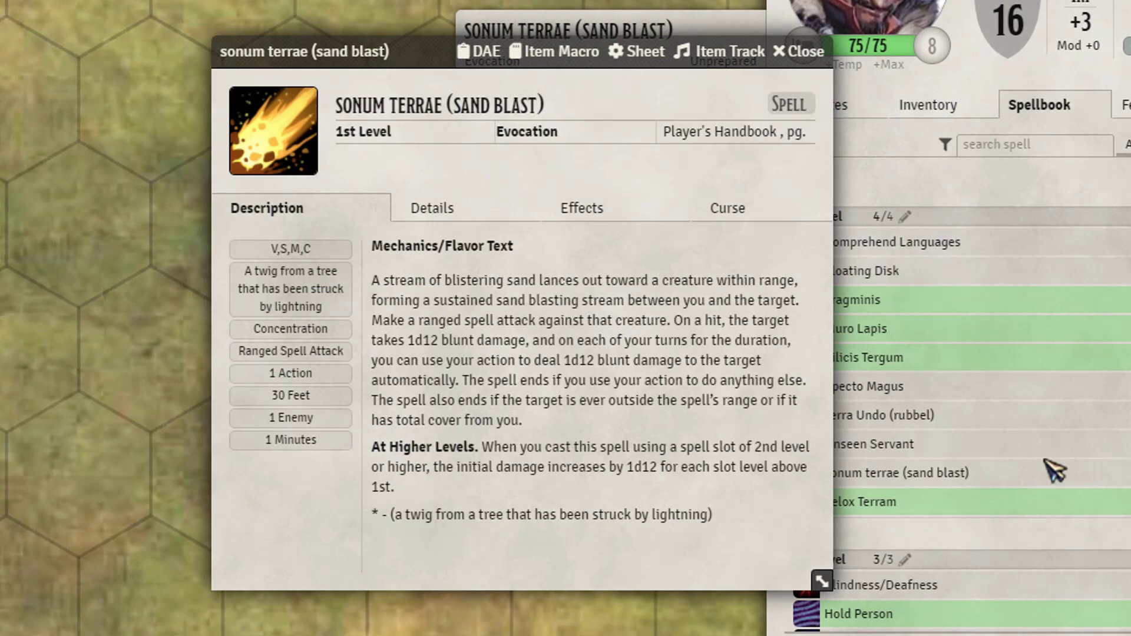
pyautogui.click(492, 51)
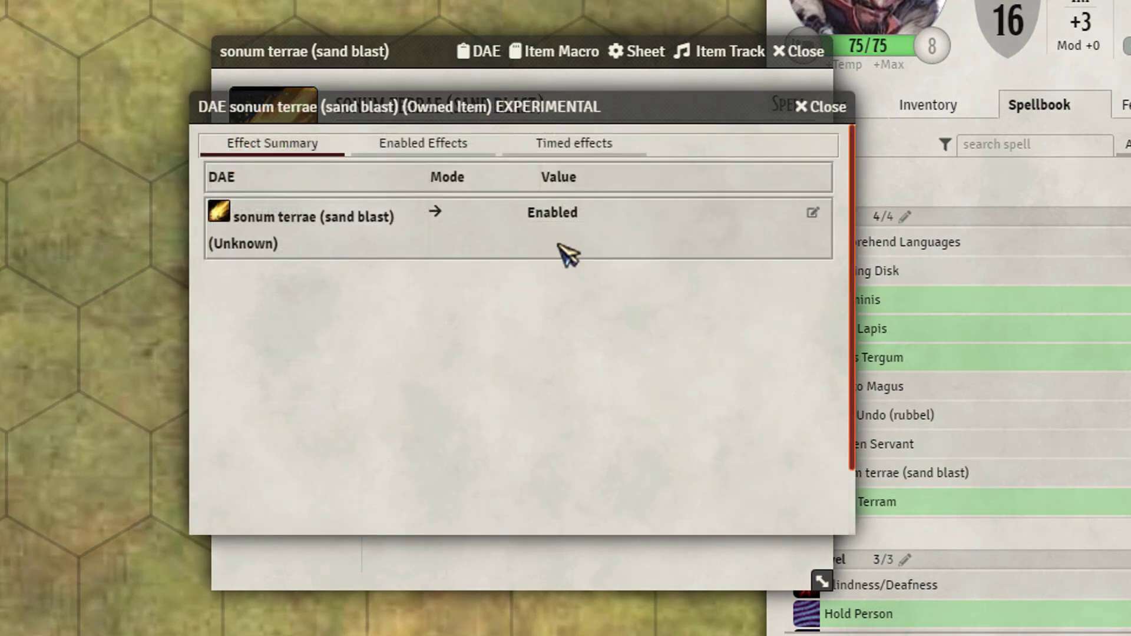
pyautogui.click(814, 213)
pyautogui.click(831, 234)
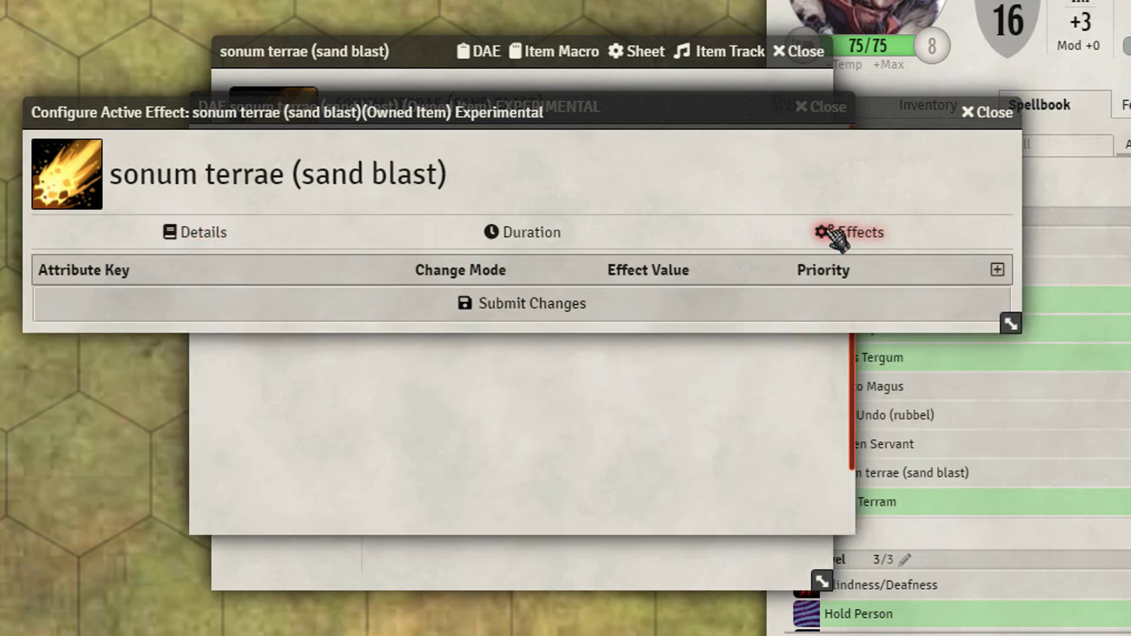
pyautogui.click(563, 238)
pyautogui.click(244, 242)
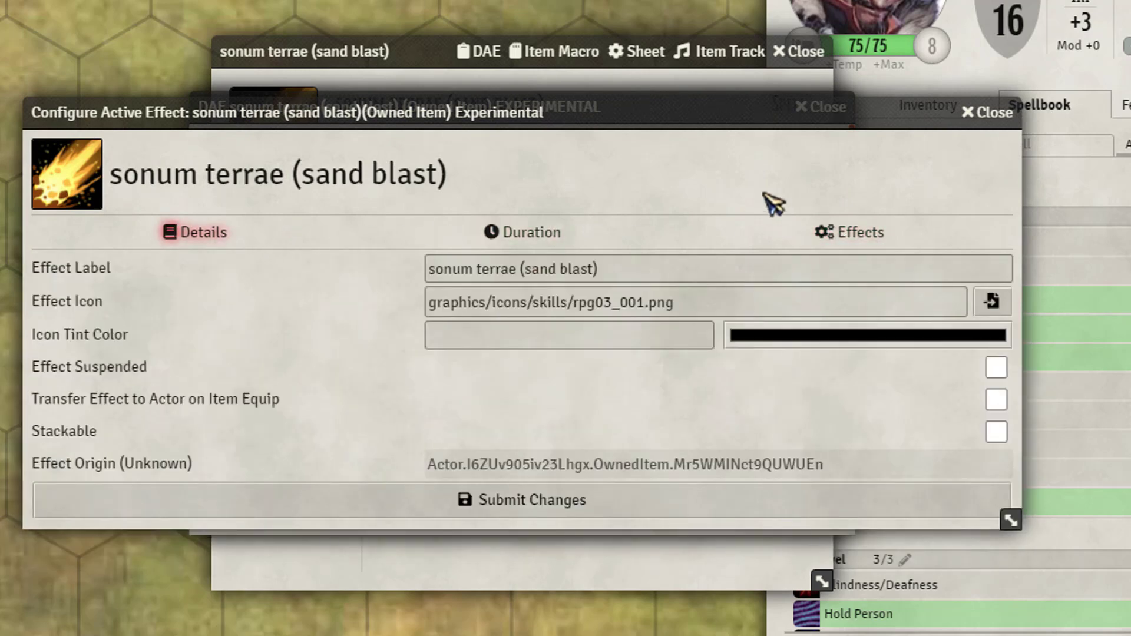
pyautogui.click(1001, 113)
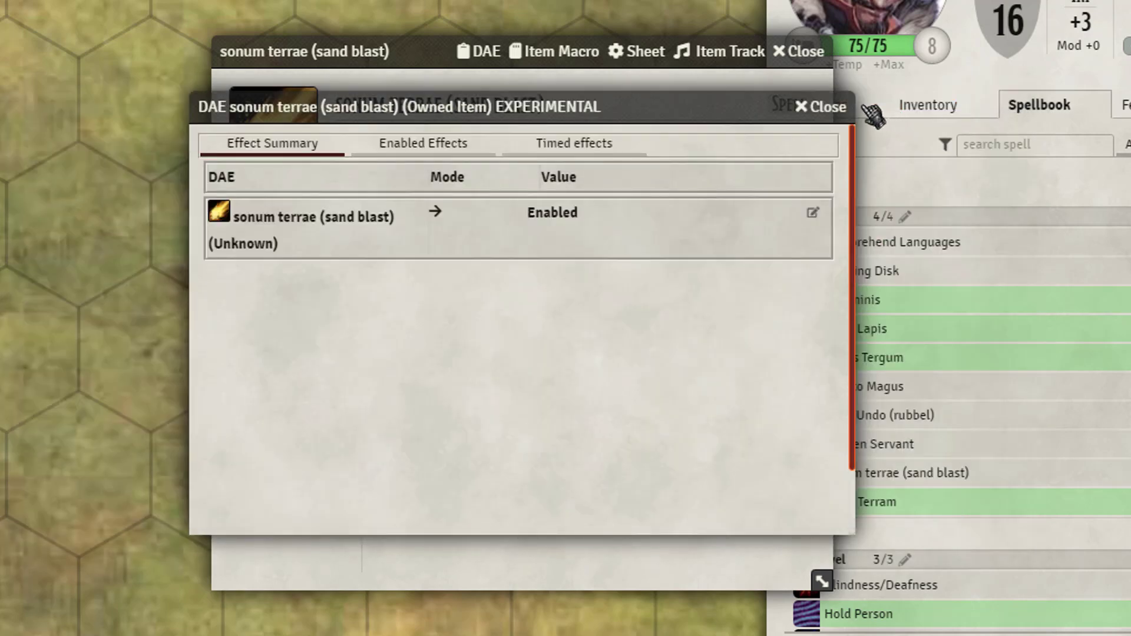
pyautogui.click(825, 106)
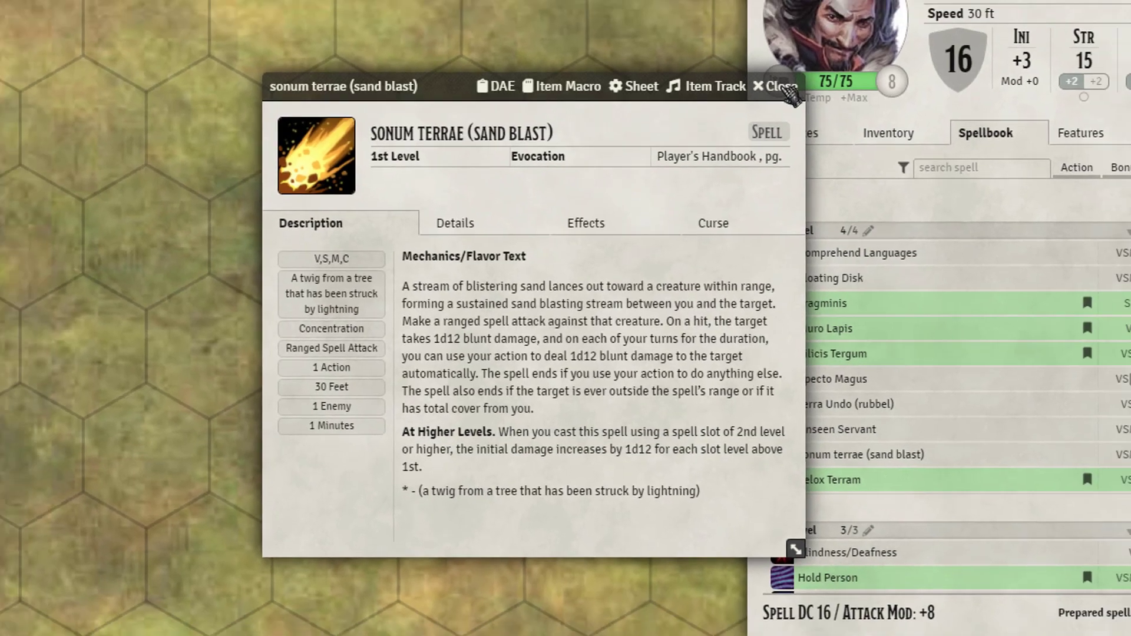
pyautogui.click(801, 52)
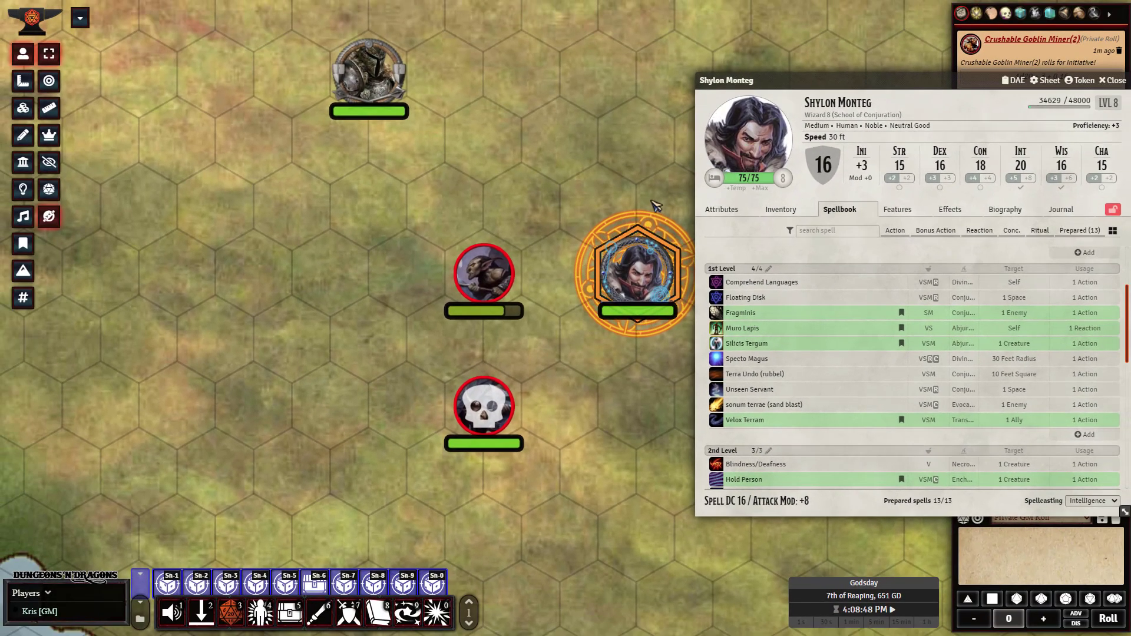
pyautogui.middleClick(808, 404)
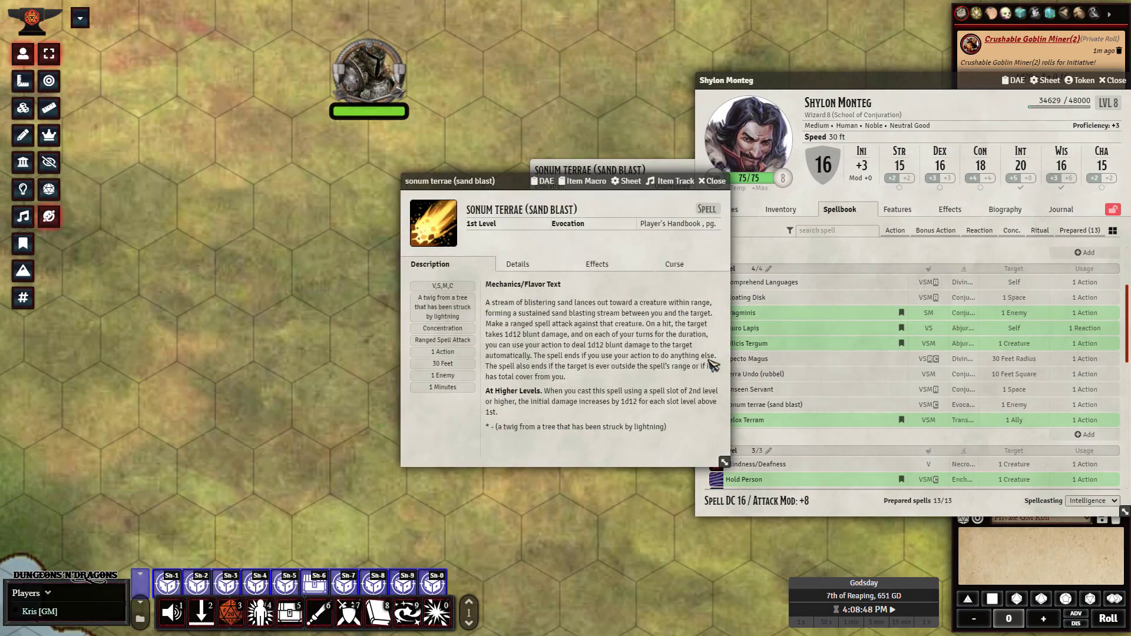
pyautogui.click(517, 190)
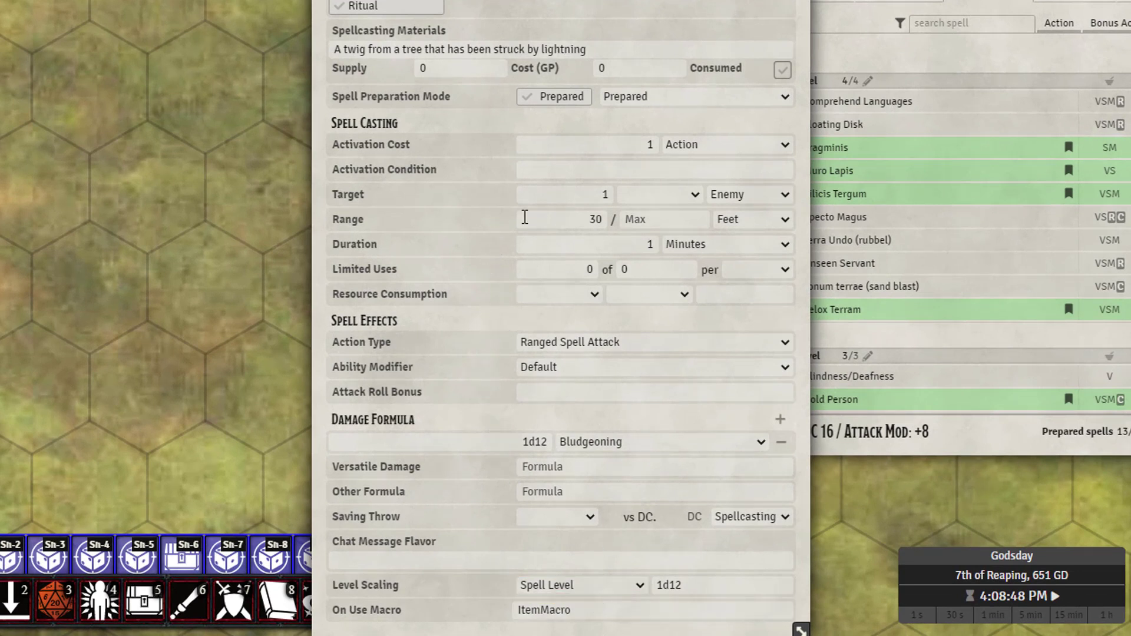
pyautogui.click(562, 30)
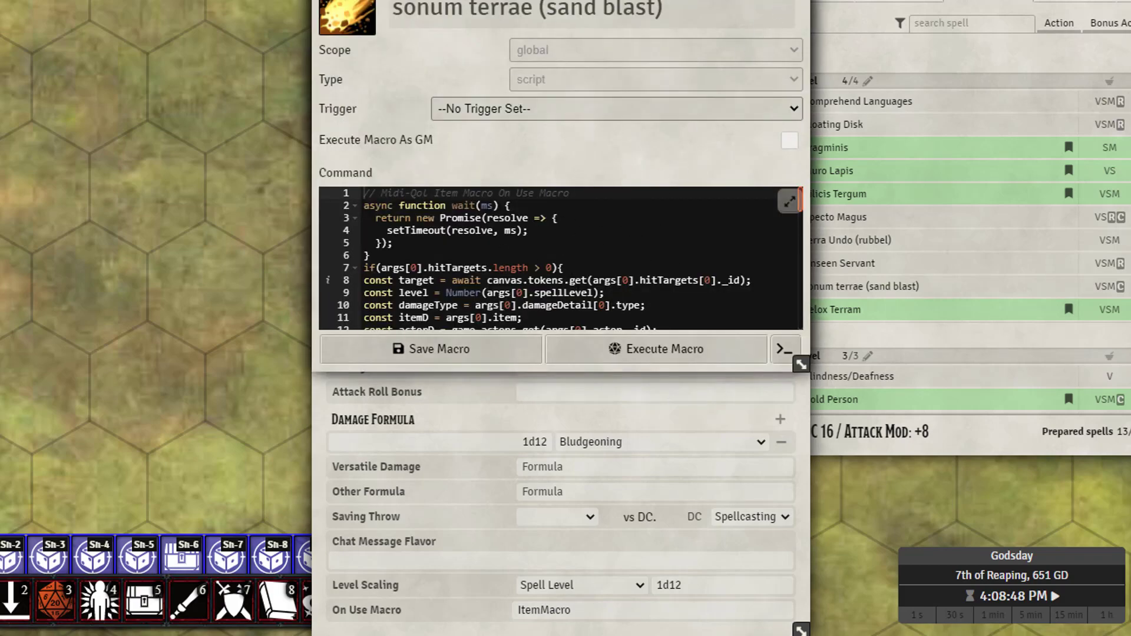
pyautogui.press('Escape')
pyautogui.press('Escape')
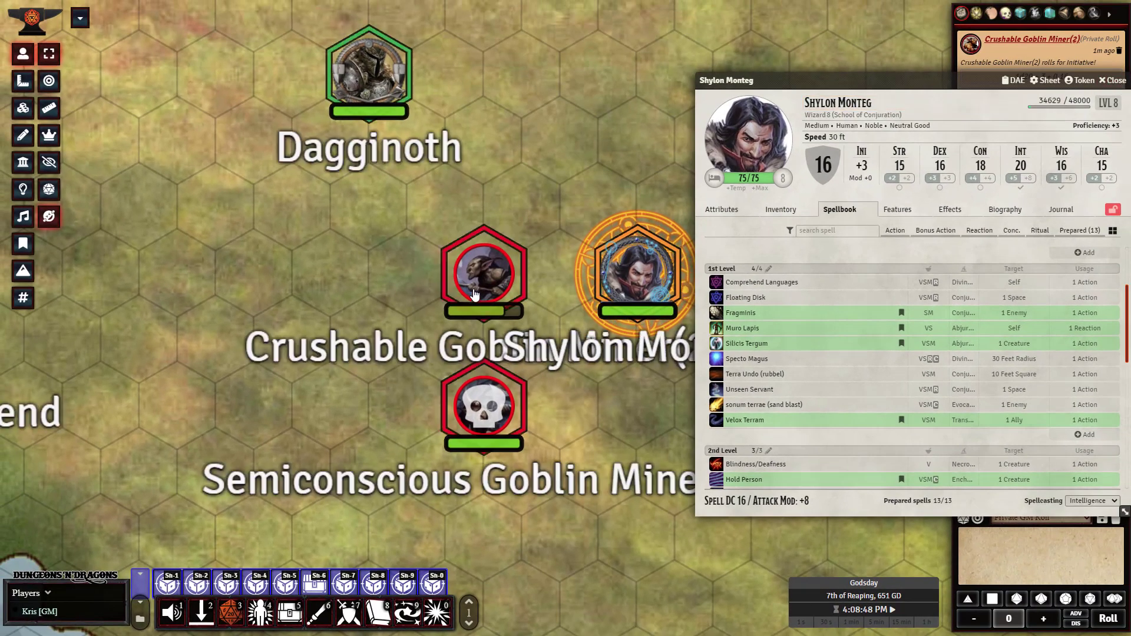
# Target Crushable Goblin Miner(2), cast sand blast at 1st level and roll 4 bludgeoning damage
pyautogui.press('t')
pyautogui.click(715, 405)
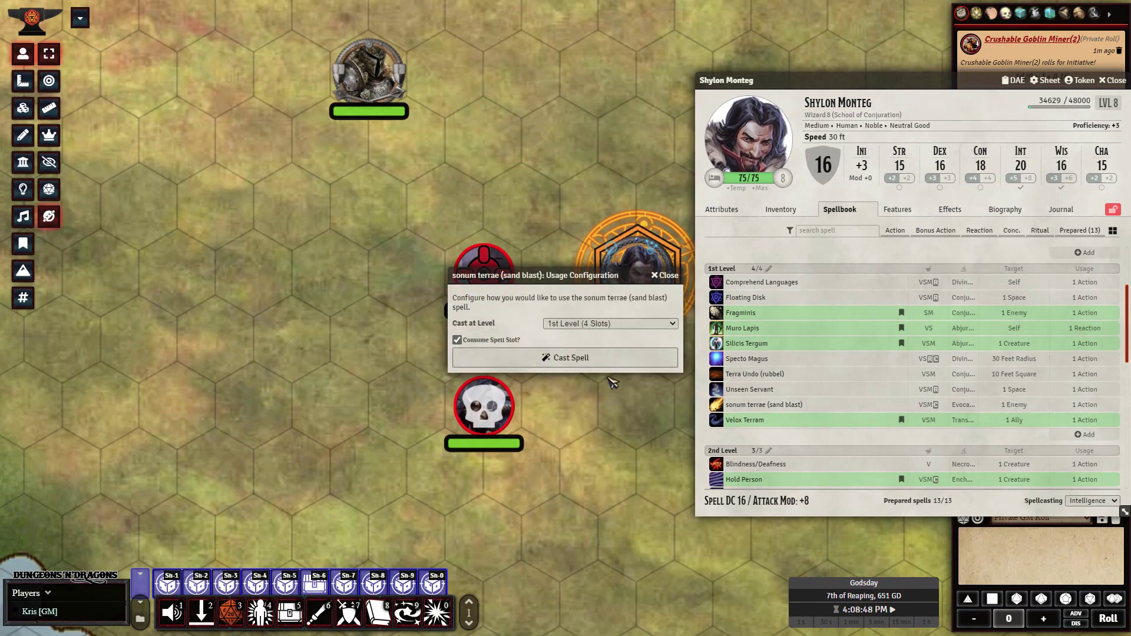
pyautogui.click(495, 360)
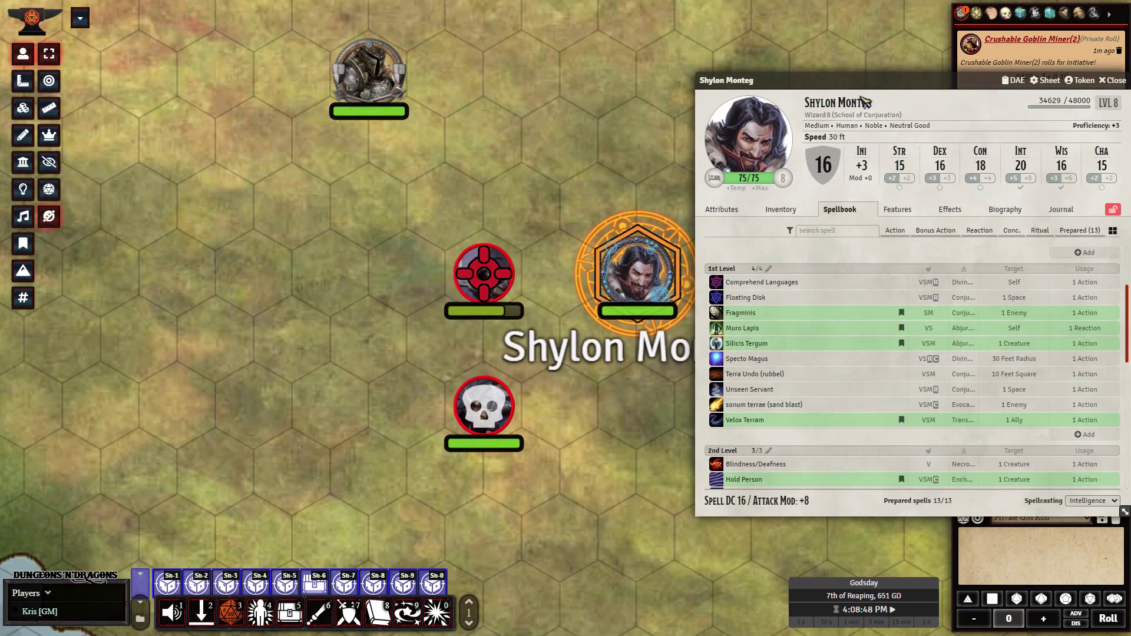
pyautogui.moveTo(894, 86); pyautogui.dragTo(685, 93)
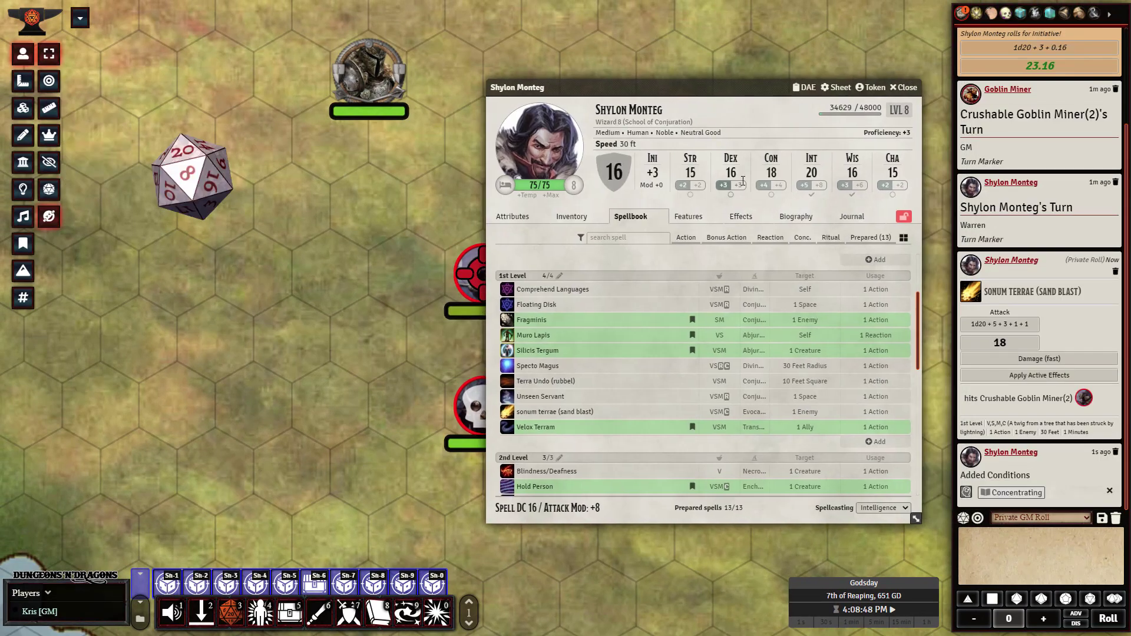
pyautogui.click(1051, 359)
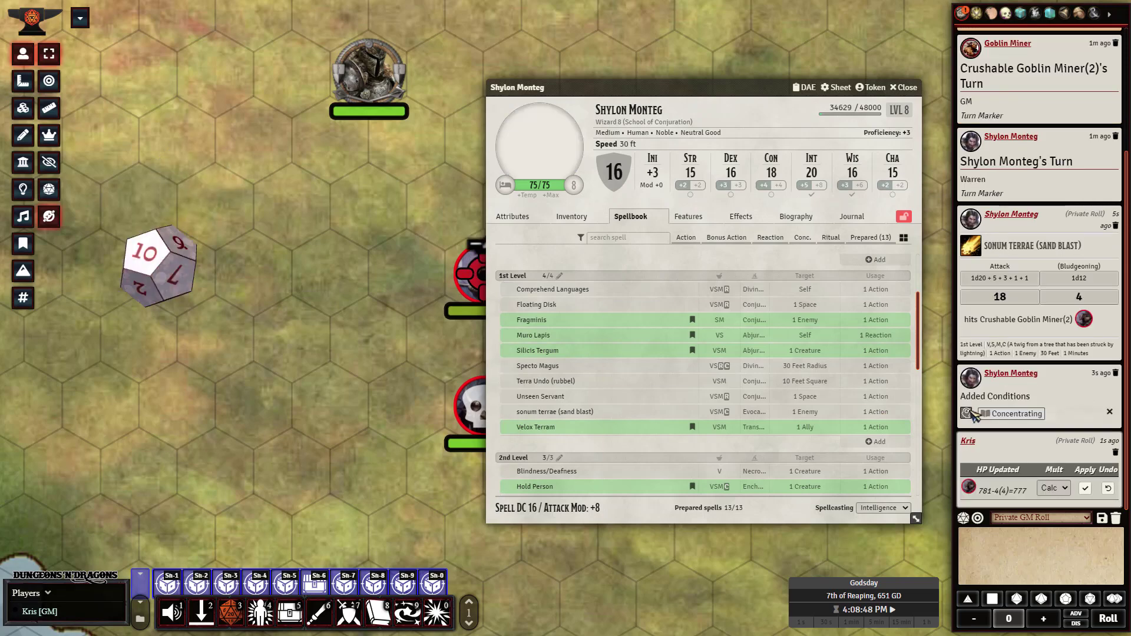
pyautogui.moveTo(683, 89); pyautogui.dragTo(200, 137)
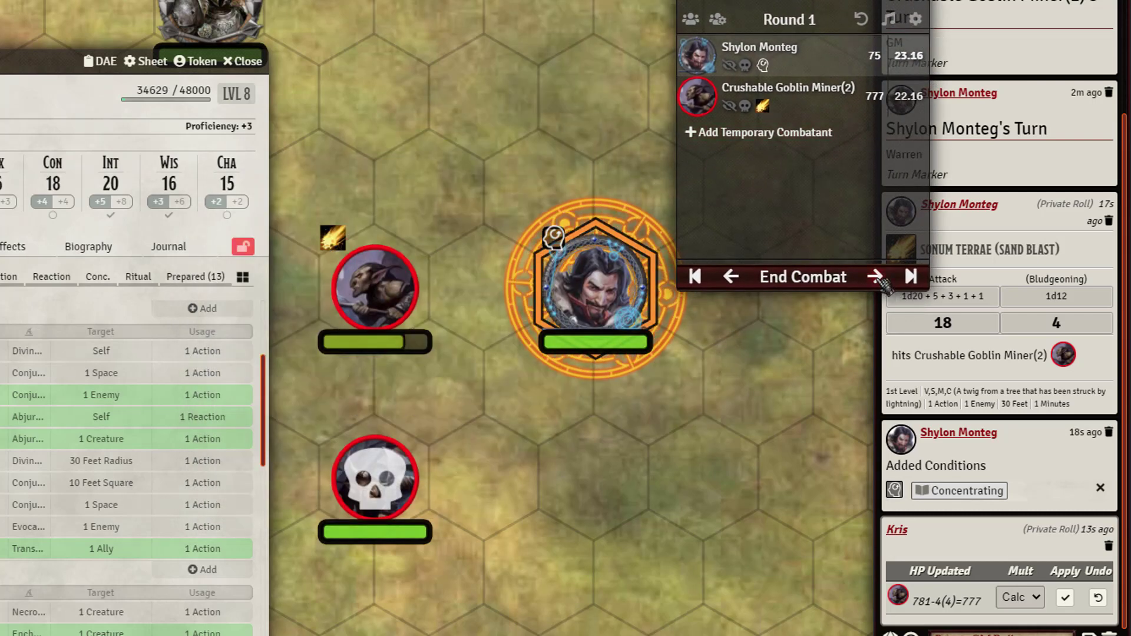
# Advance turns through rounds 2 and 3, continuing concentration so sand blast damages the goblin
pyautogui.click(877, 277)
pyautogui.click(876, 277)
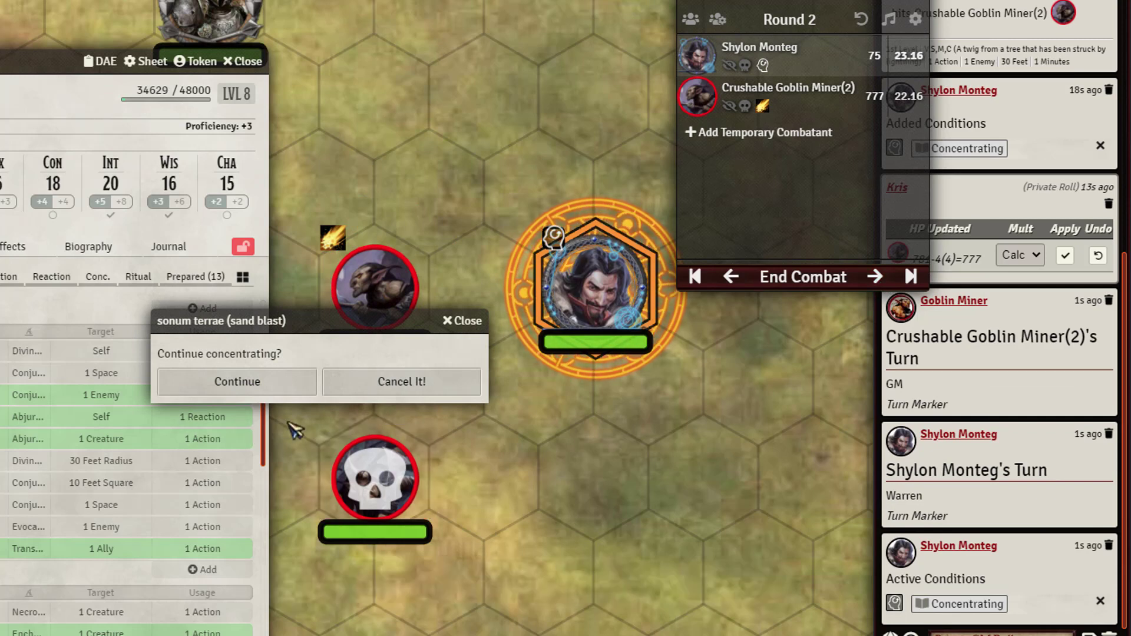
pyautogui.click(267, 385)
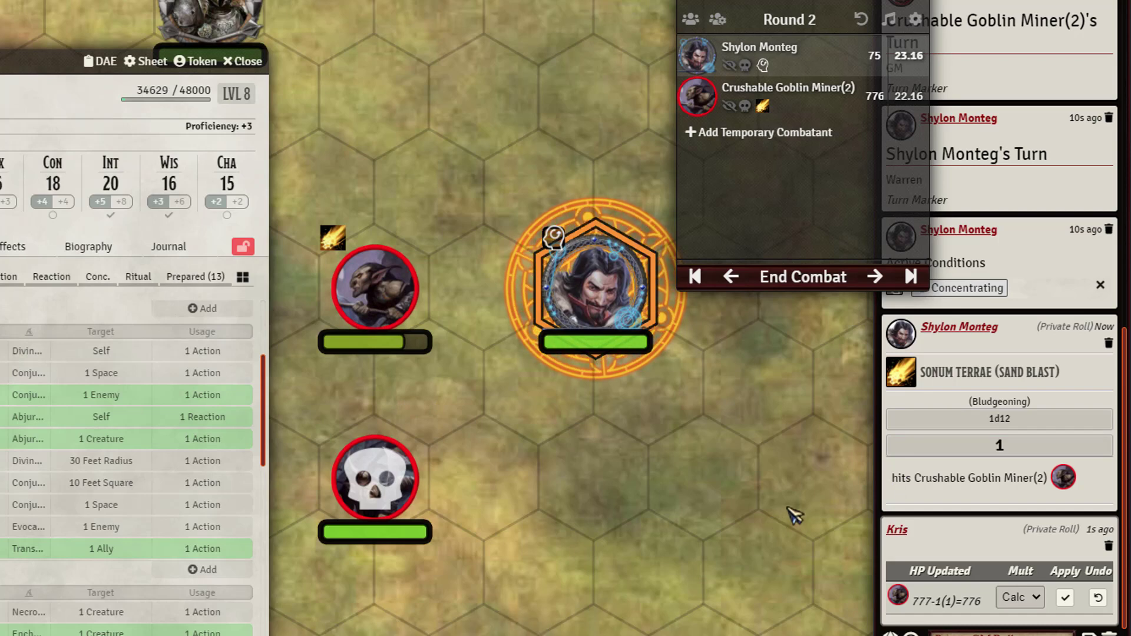
pyautogui.click(884, 285)
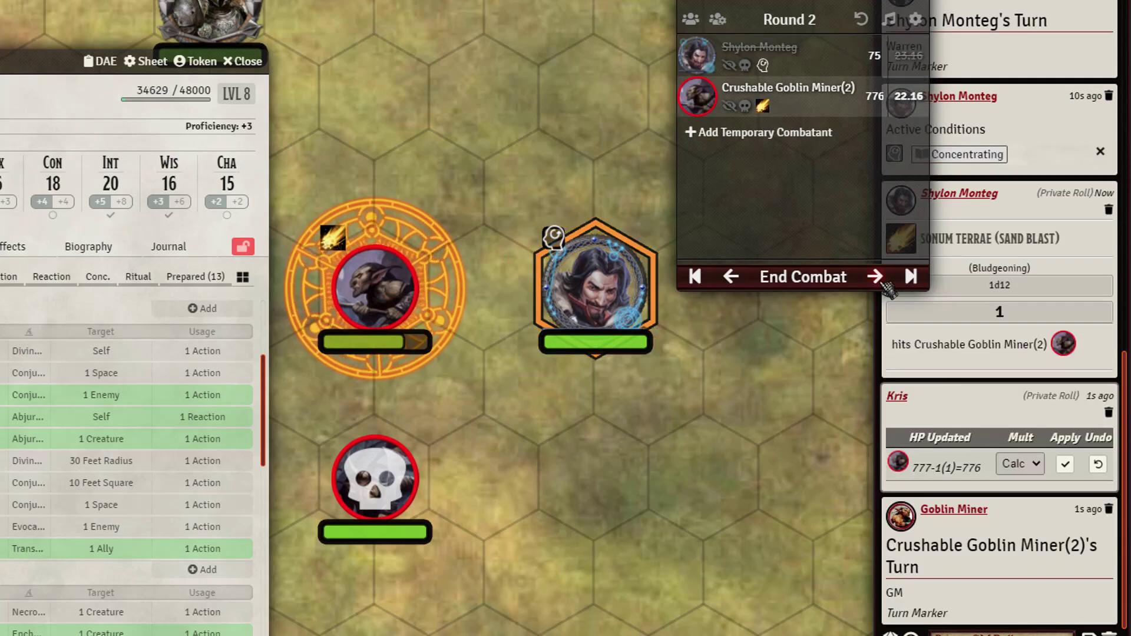
pyautogui.click(878, 278)
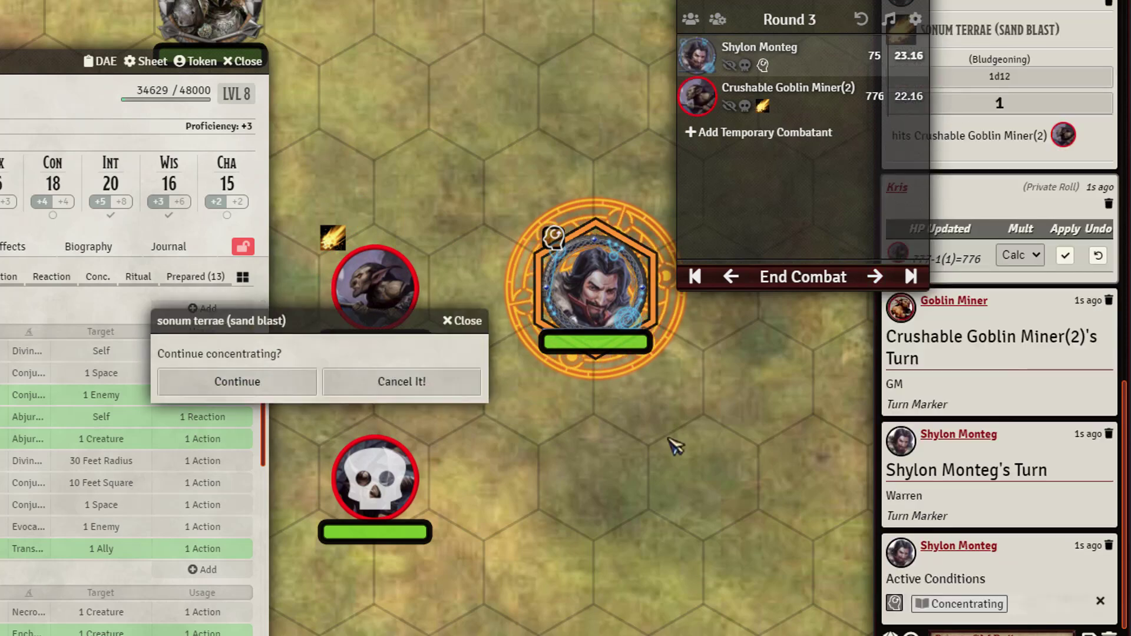
pyautogui.click(287, 385)
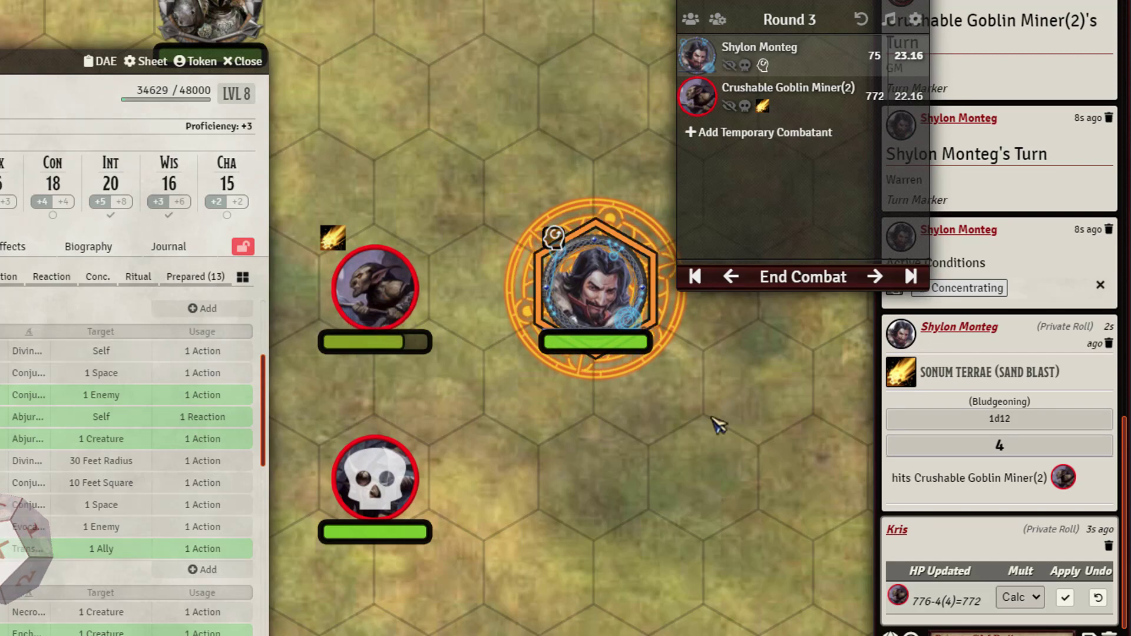
# Cancel concentration on Sand Blast in round 4 and advance combat to Round 5
pyautogui.click(881, 282)
pyautogui.click(878, 278)
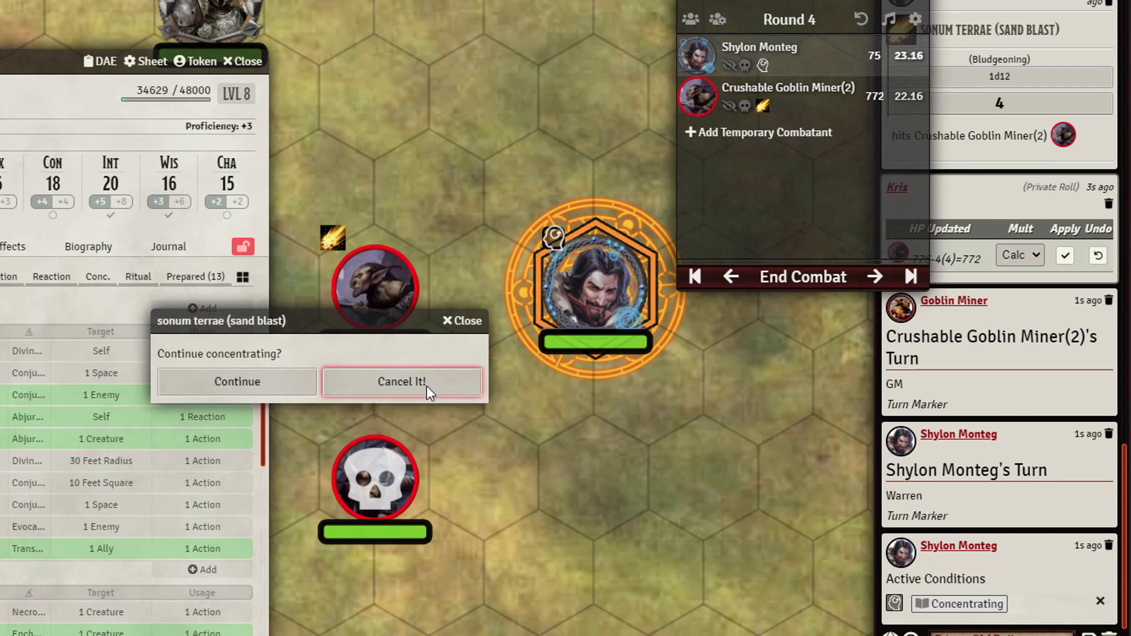
pyautogui.click(402, 381)
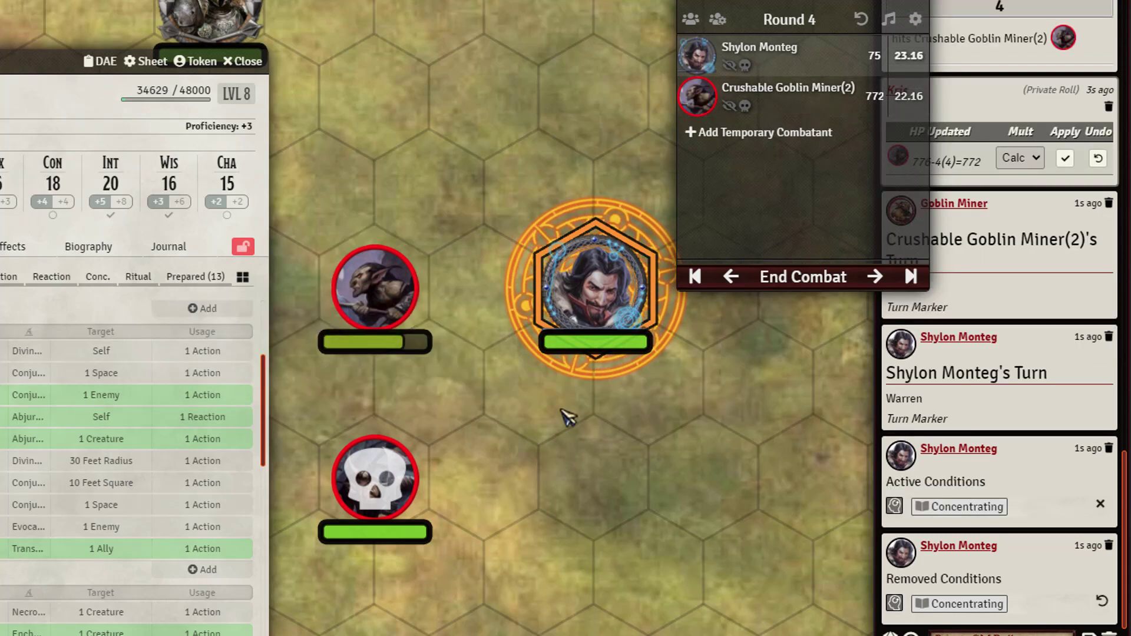
pyautogui.click(876, 278)
pyautogui.click(876, 277)
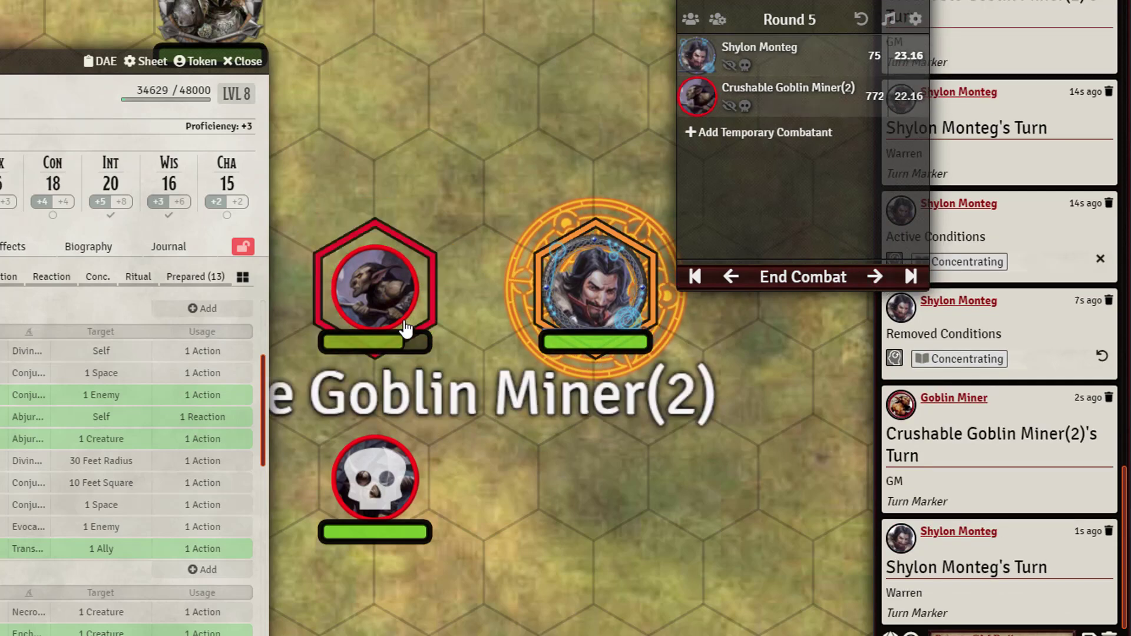
# Cast Sand Blast at the goblin without consuming a spell slot, dealing 4 damage
pyautogui.press('t')
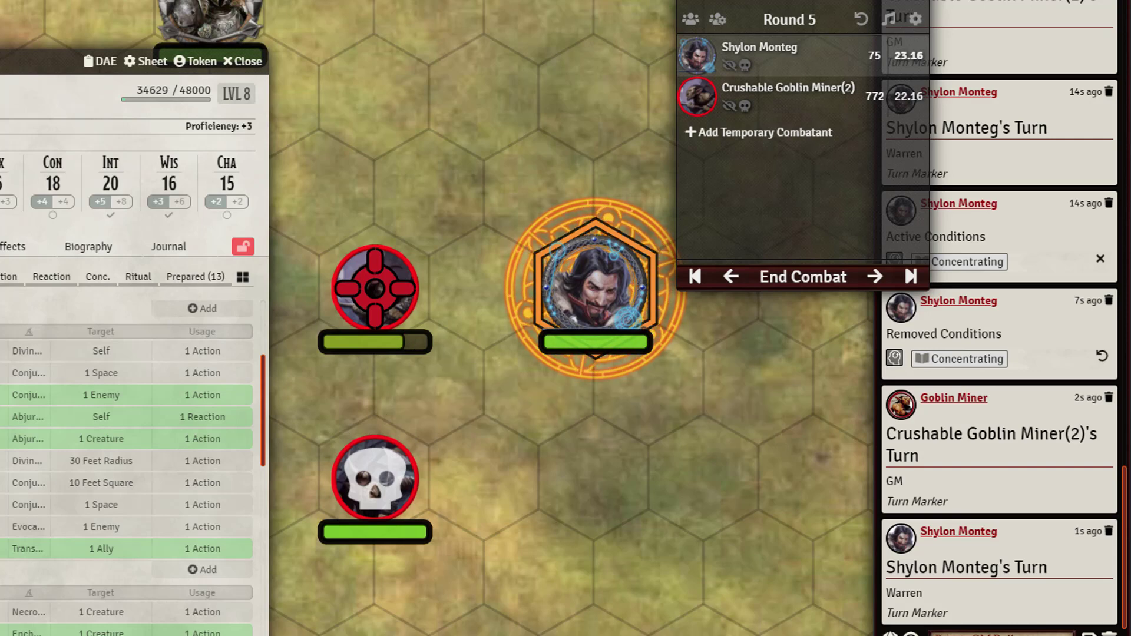
pyautogui.click(29, 483)
pyautogui.click(210, 386)
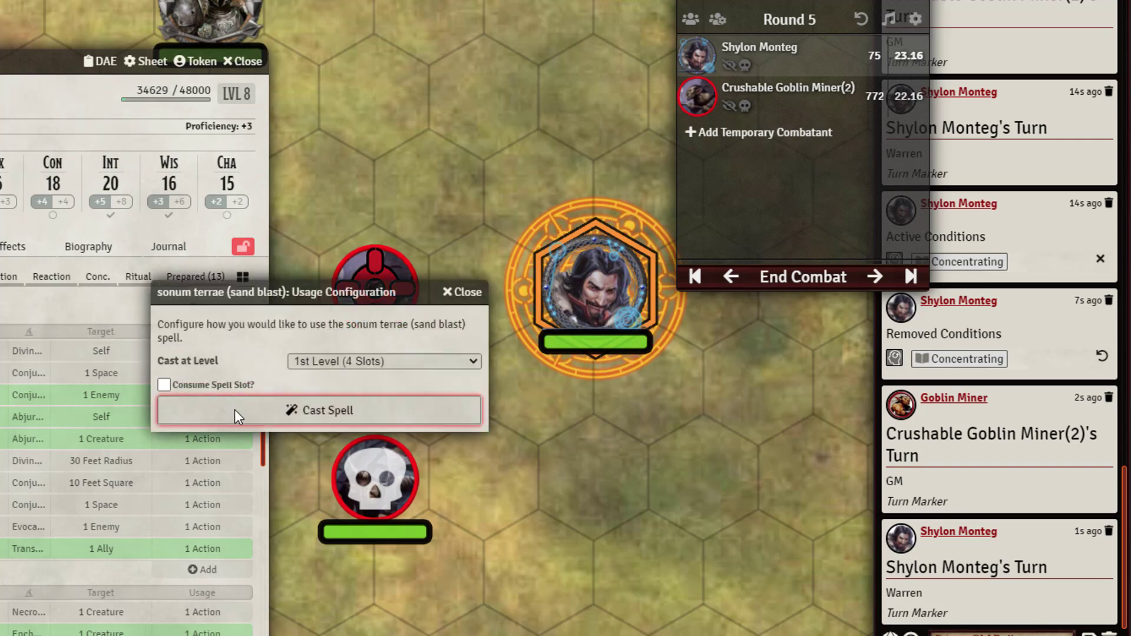
pyautogui.click(235, 410)
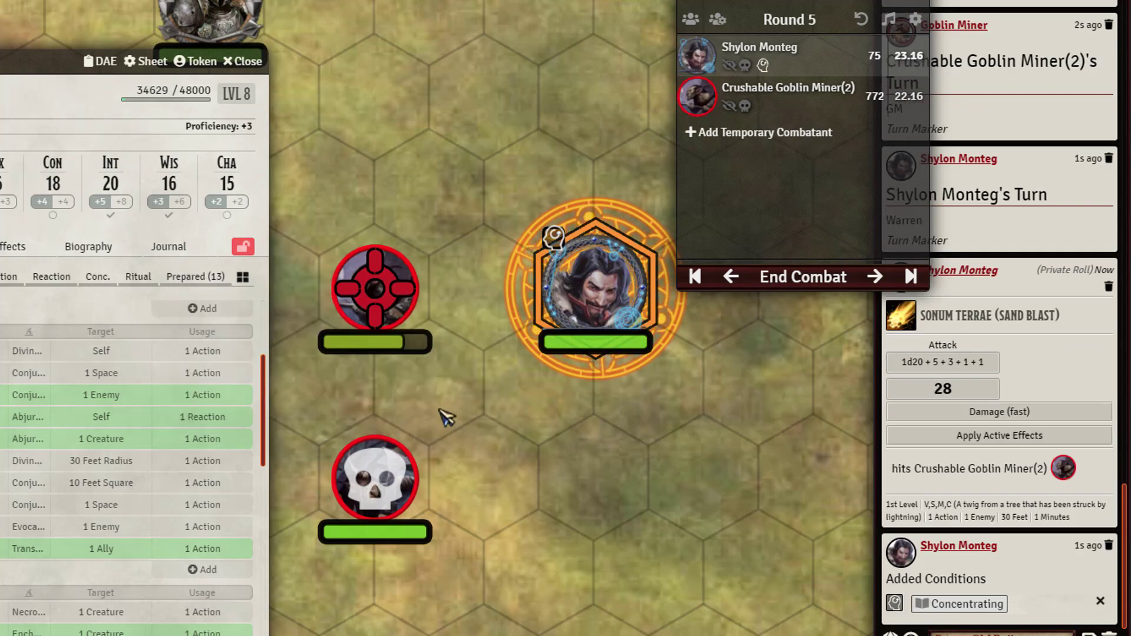
pyautogui.click(894, 408)
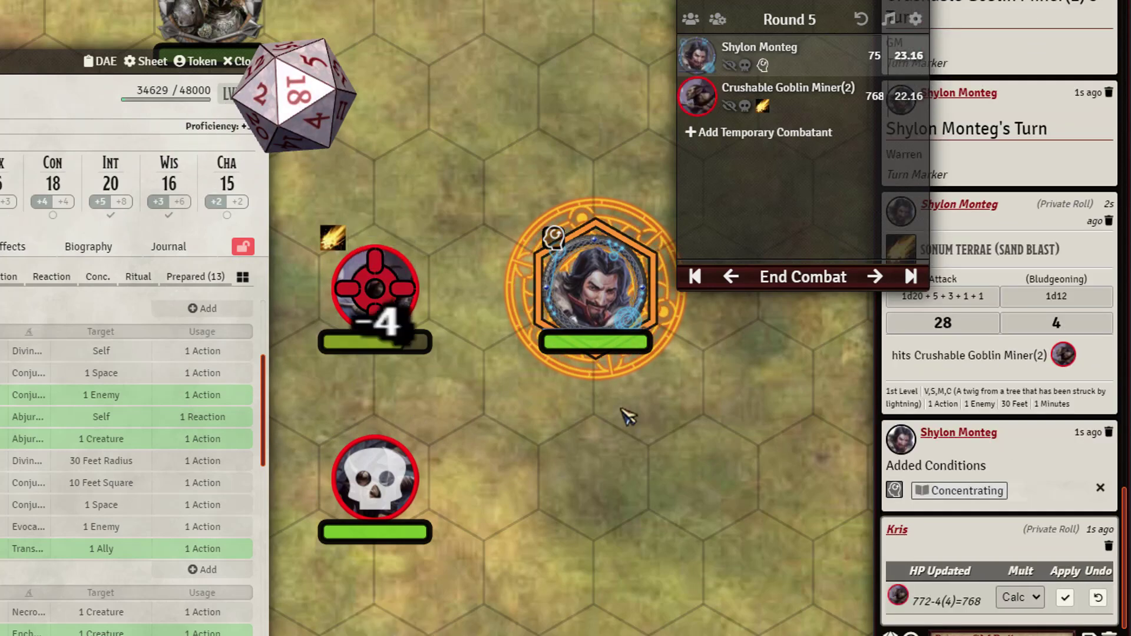
# Pass the turn to the goblin and remove the caster's Concentrating condition
pyautogui.click(875, 278)
pyautogui.rightClick(611, 283)
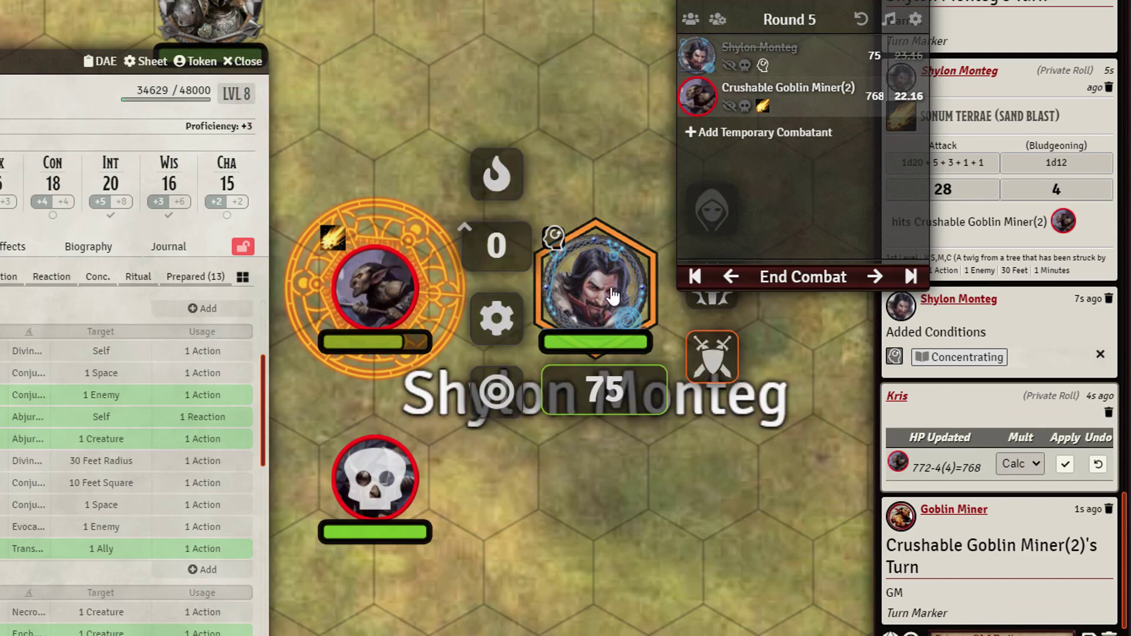
pyautogui.click(712, 298)
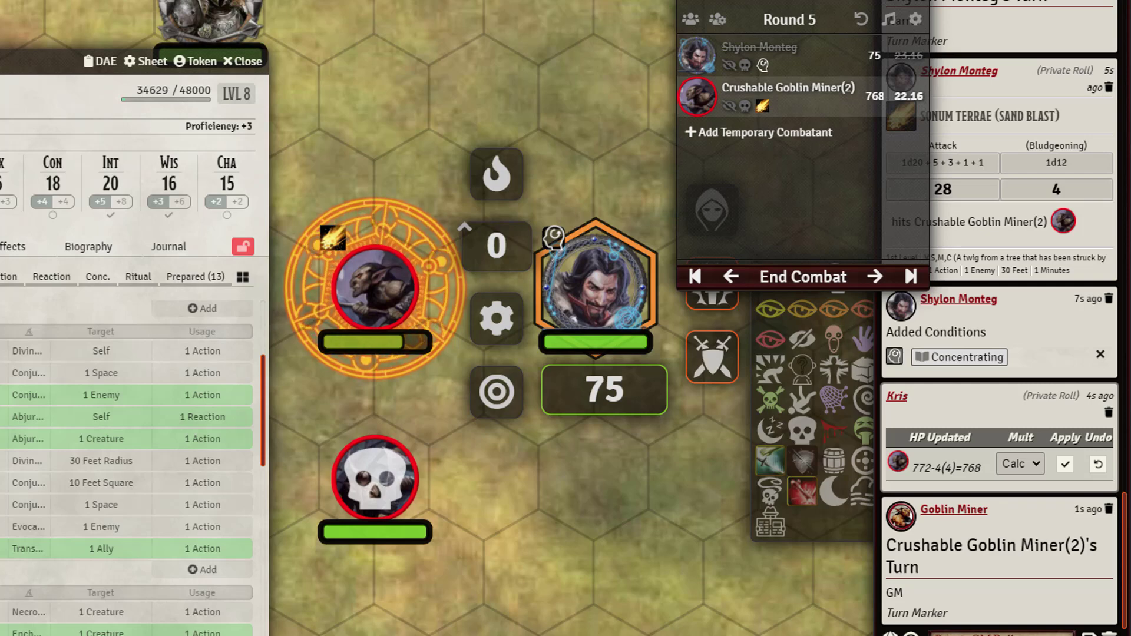
pyautogui.scroll(-1, 836, 224)
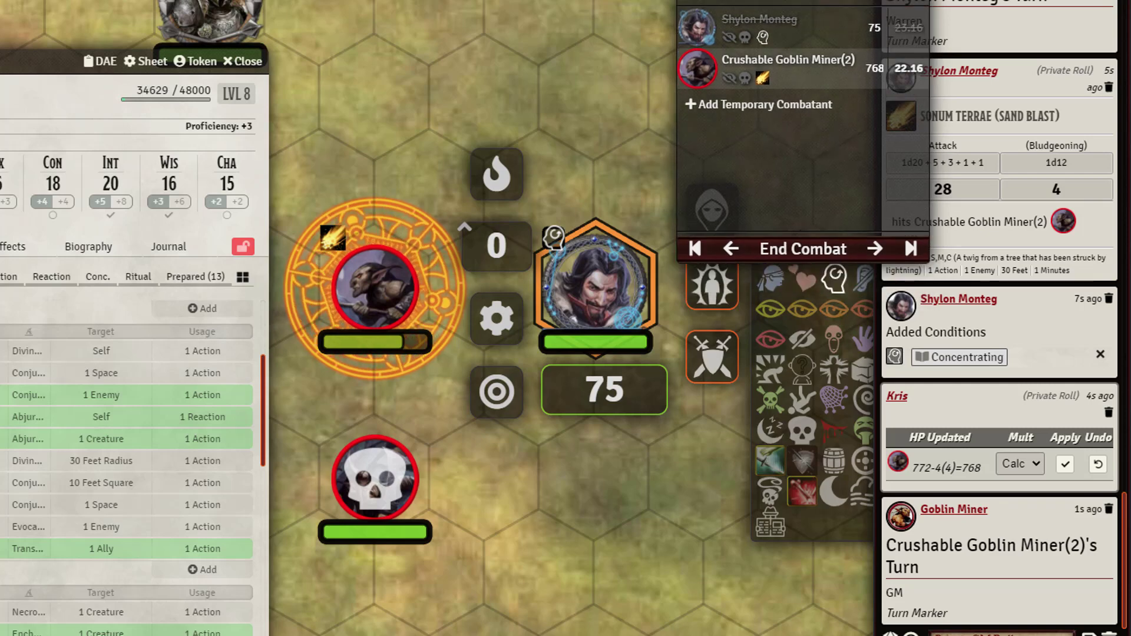
pyautogui.click(837, 278)
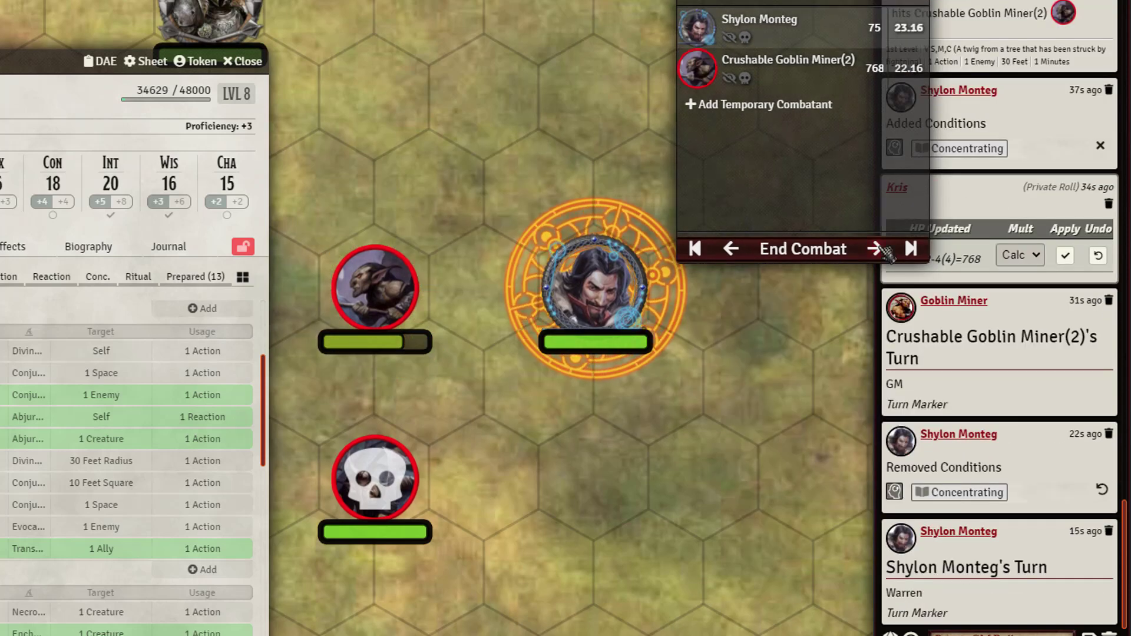
# Cycle the turn back to the caster and recast Sand Blast on the goblin without a spell slot
pyautogui.click(887, 252)
pyautogui.click(887, 253)
pyautogui.click(886, 252)
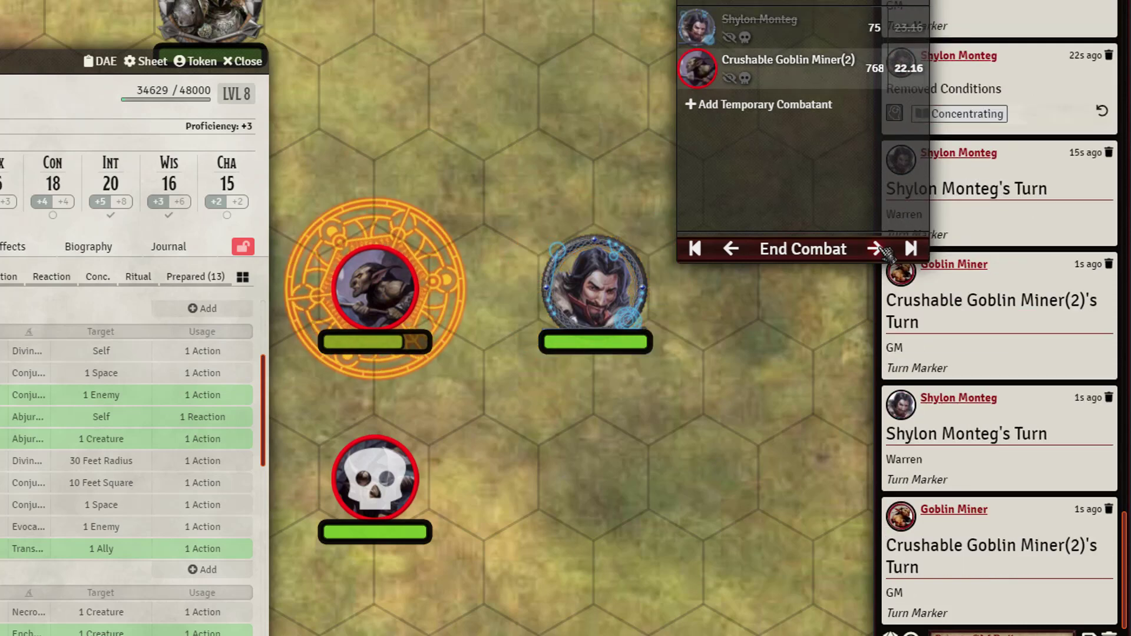
pyautogui.click(887, 252)
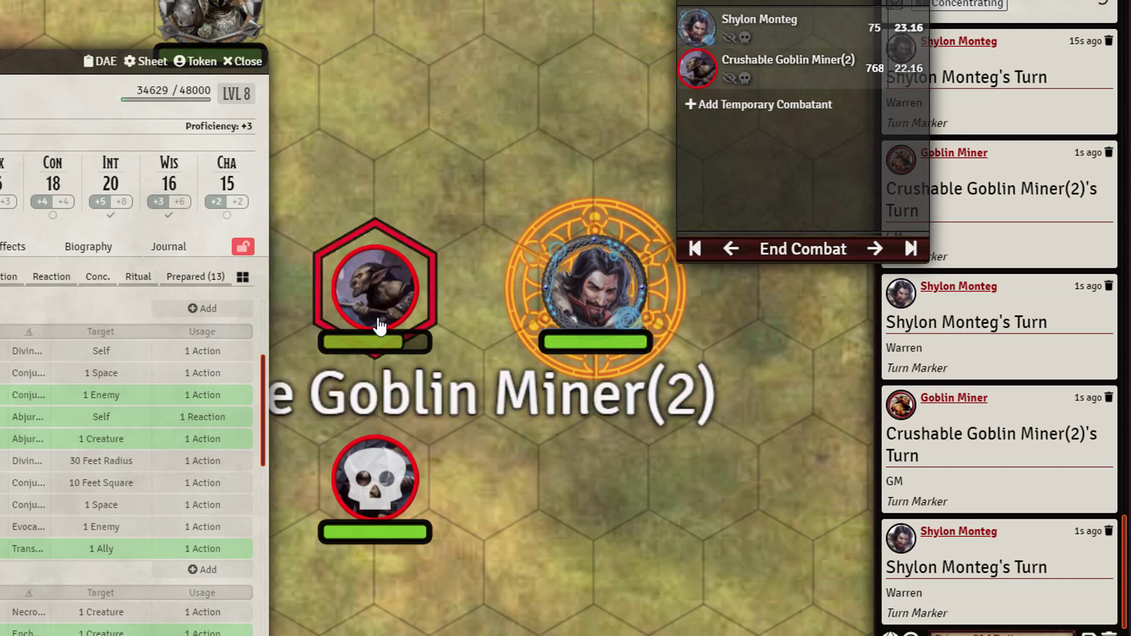
pyautogui.press('t')
pyautogui.click(206, 395)
pyautogui.click(163, 384)
pyautogui.click(303, 409)
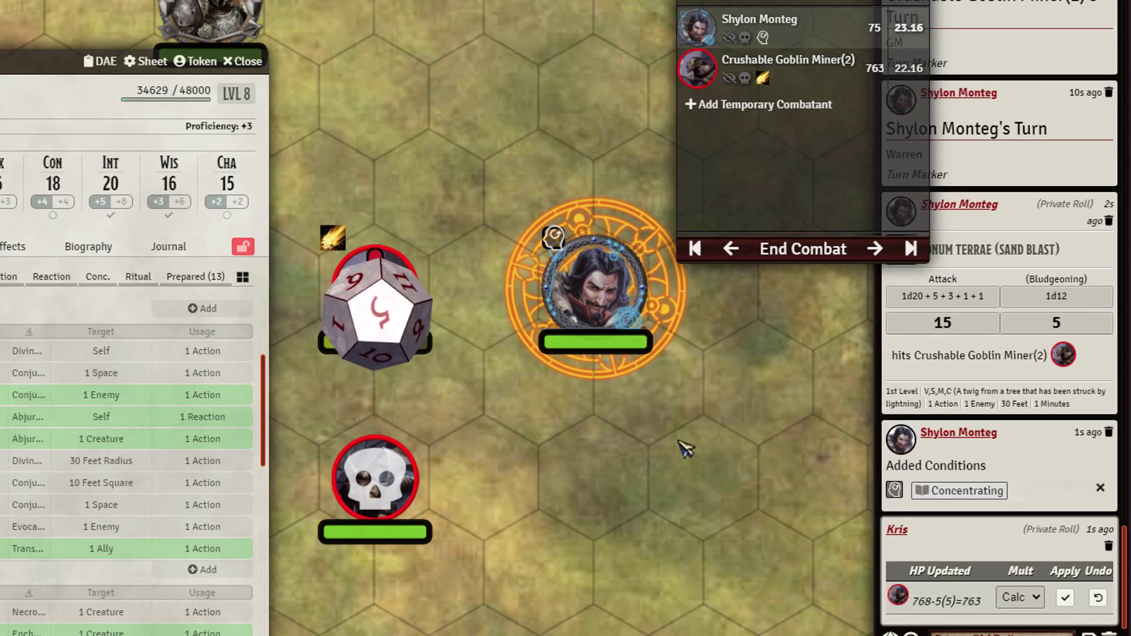
# Continue concentration for 7 more damage on the next turn, then cancel concentration on Sand Blast
pyautogui.click(875, 249)
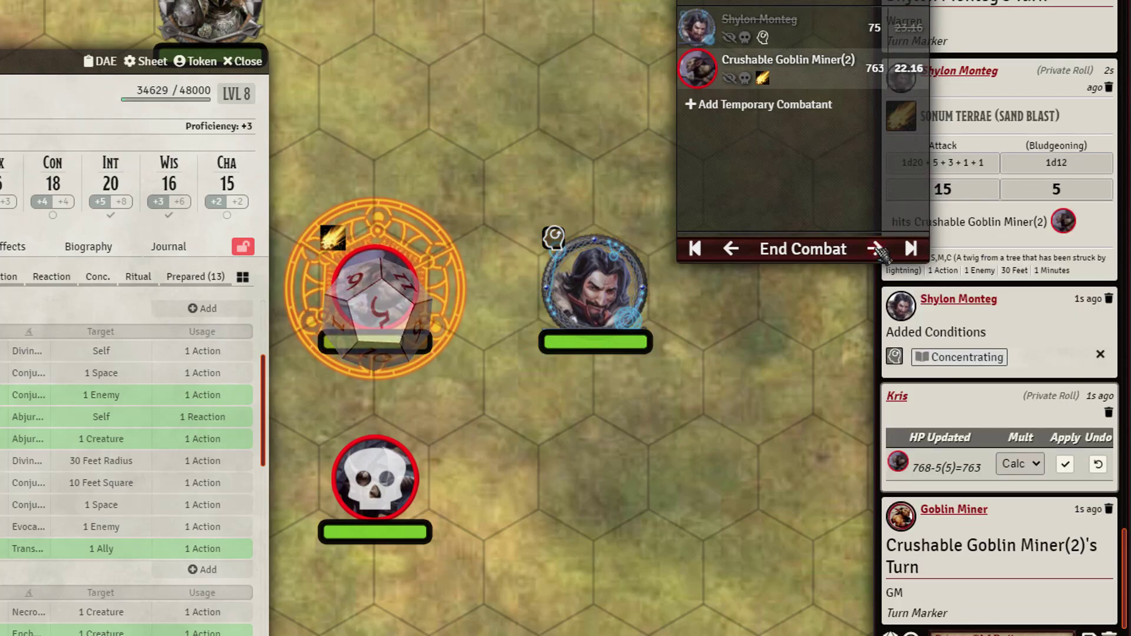
pyautogui.click(875, 248)
pyautogui.click(277, 387)
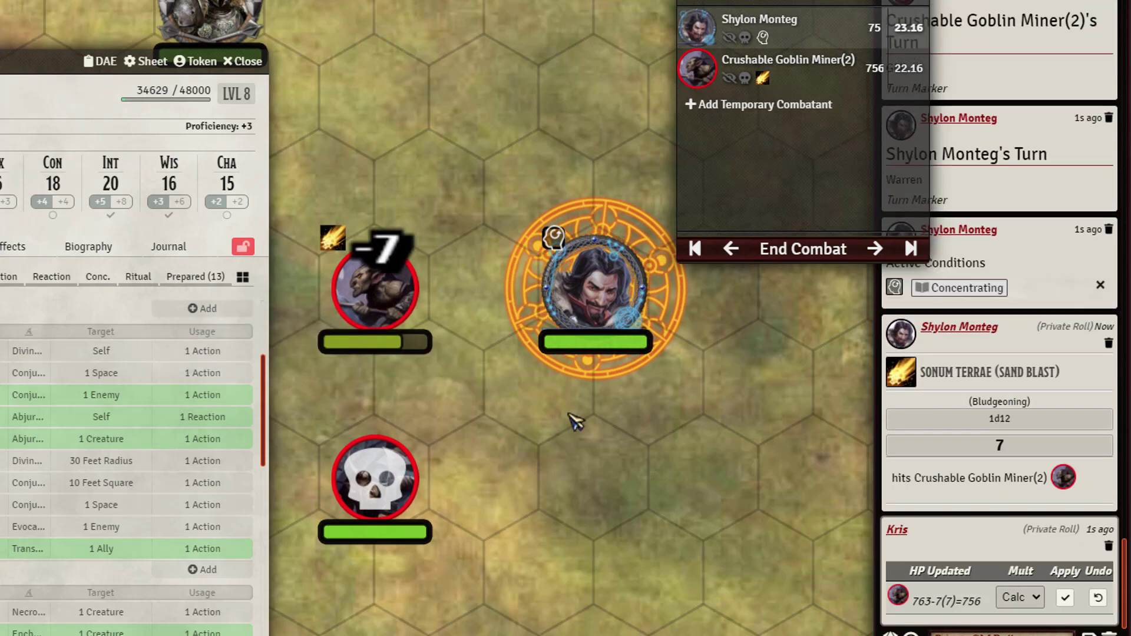
pyautogui.click(875, 248)
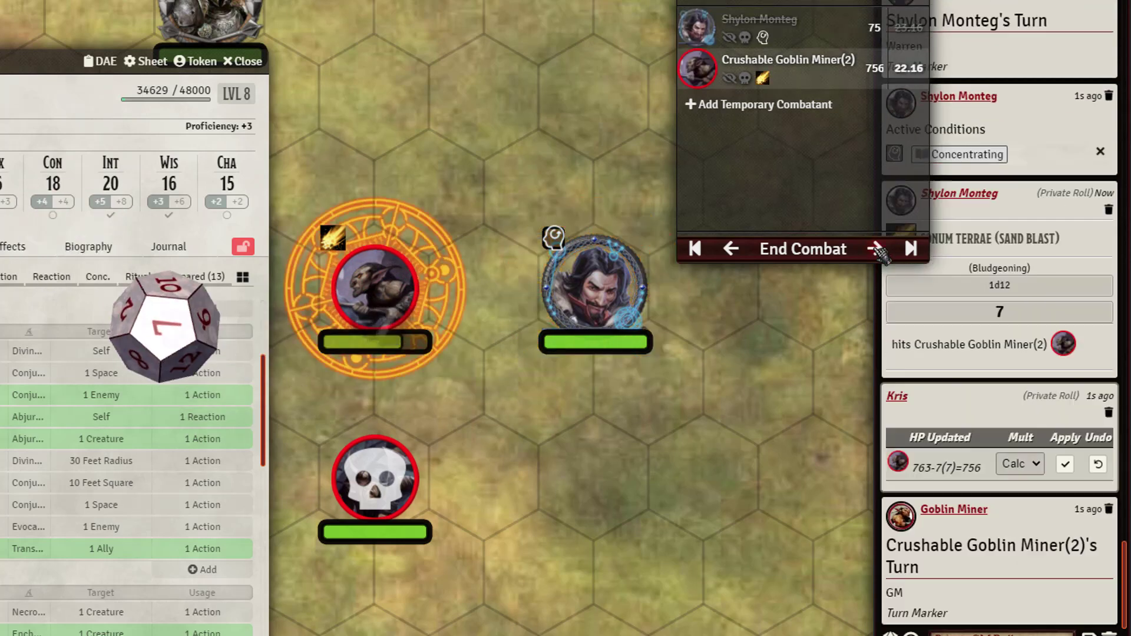
pyautogui.click(875, 248)
pyautogui.click(447, 386)
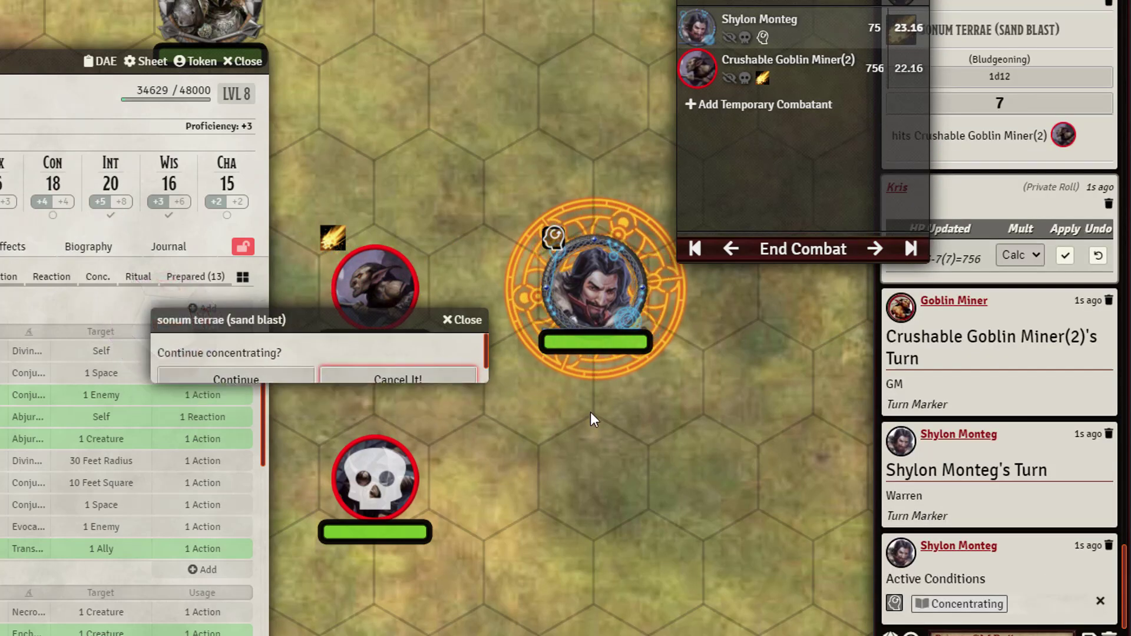